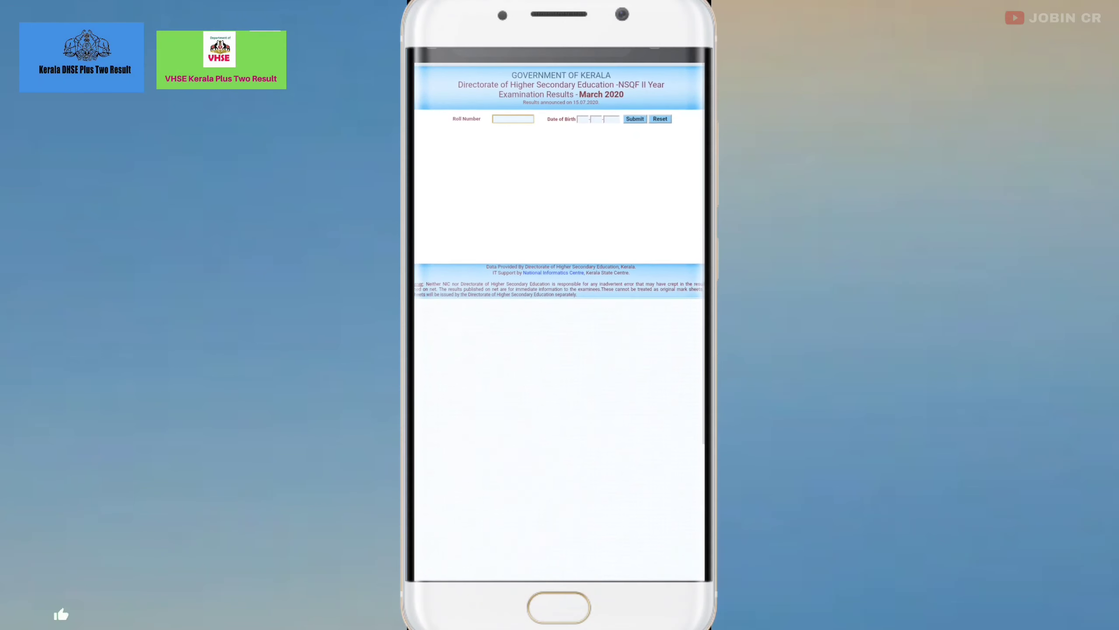
{"action": "type", "text": "67556"}
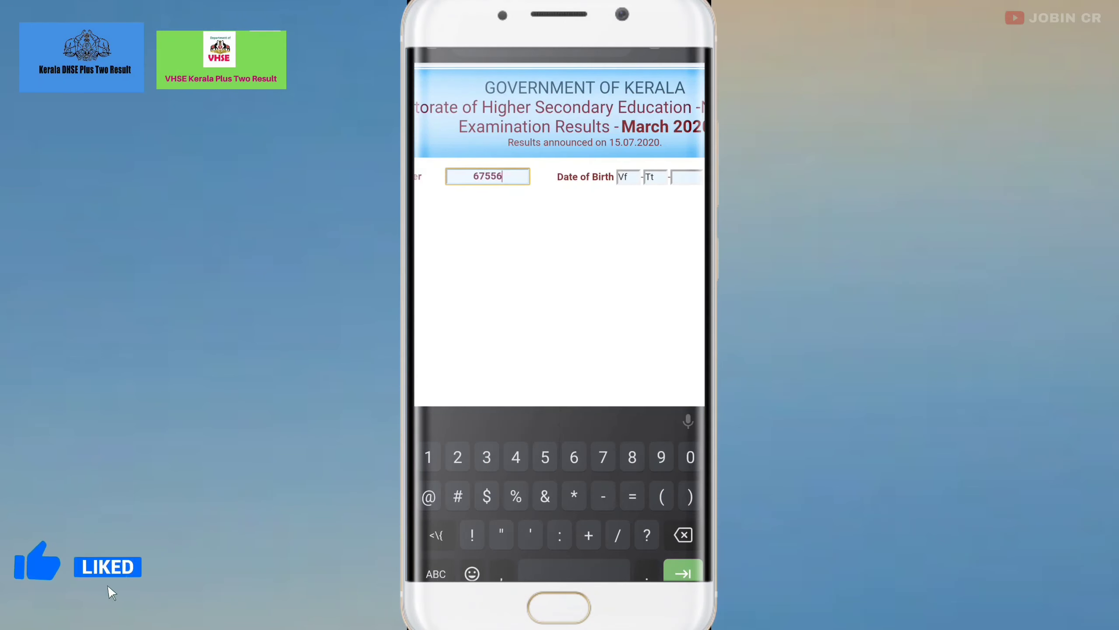
{"action": "type", "text": "67"}
Advance from the roll number field to the Date of Birth field.
{"action": "key", "text": "Tab"}
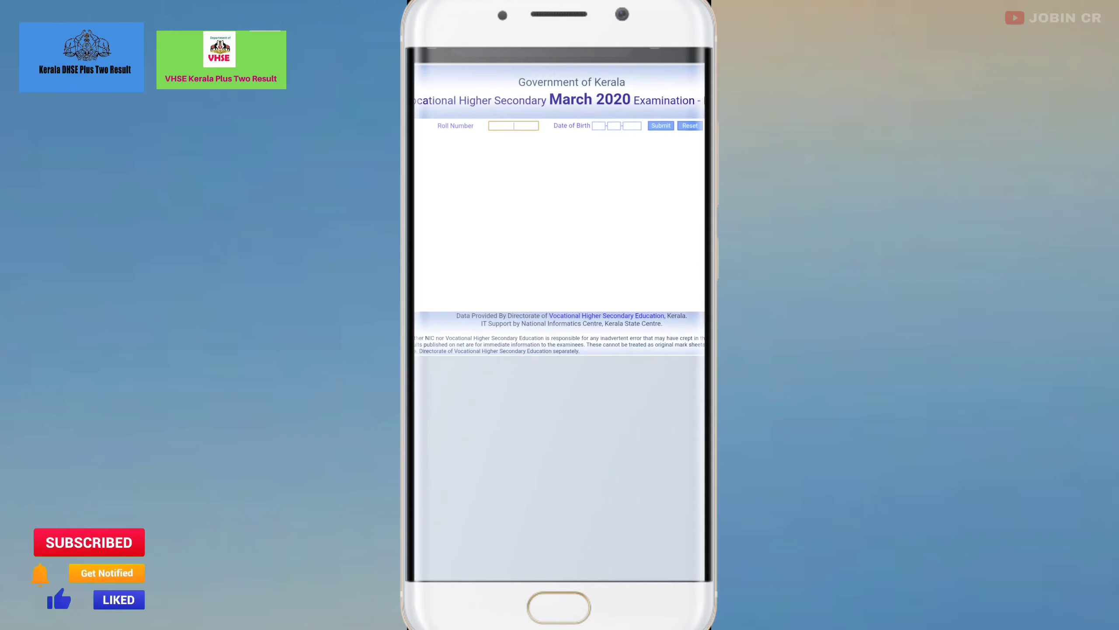
{"action": "type", "text": "46"}
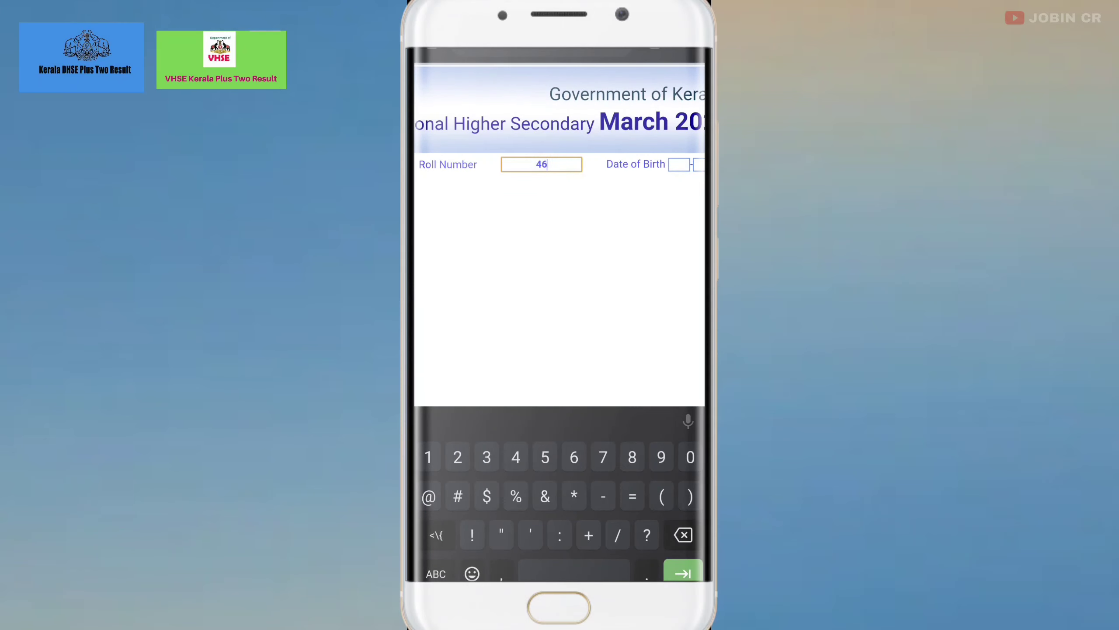
{"action": "scroll", "coordinate": [560, 140], "scroll_direction": "right", "scroll_amount": 5}
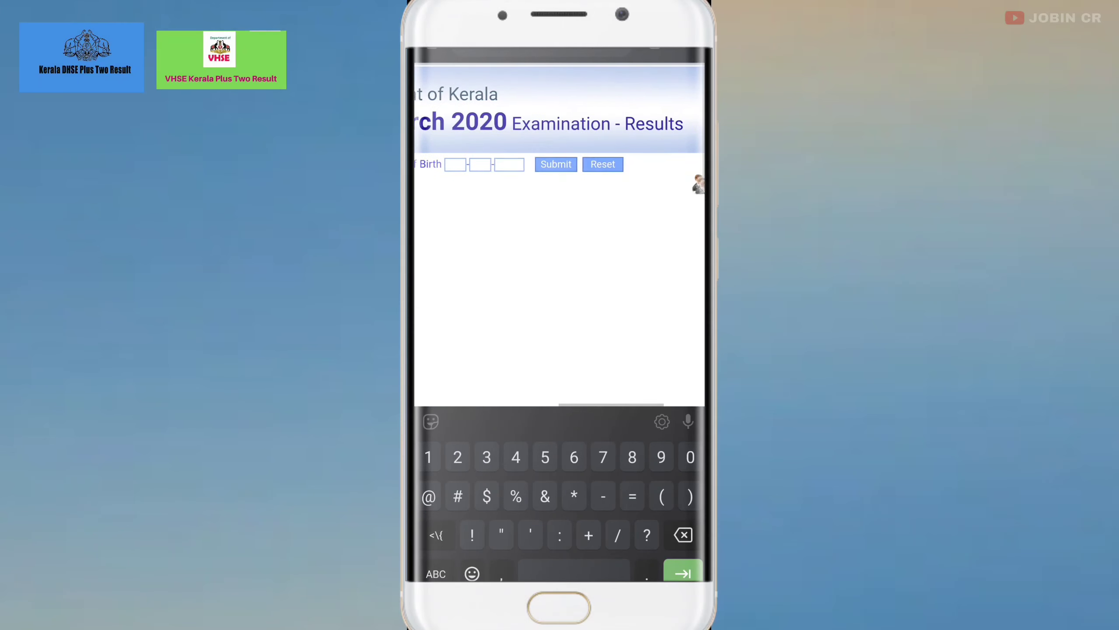
{"action": "scroll", "coordinate": [559, 227], "scroll_direction": "down", "scroll_amount": 5}
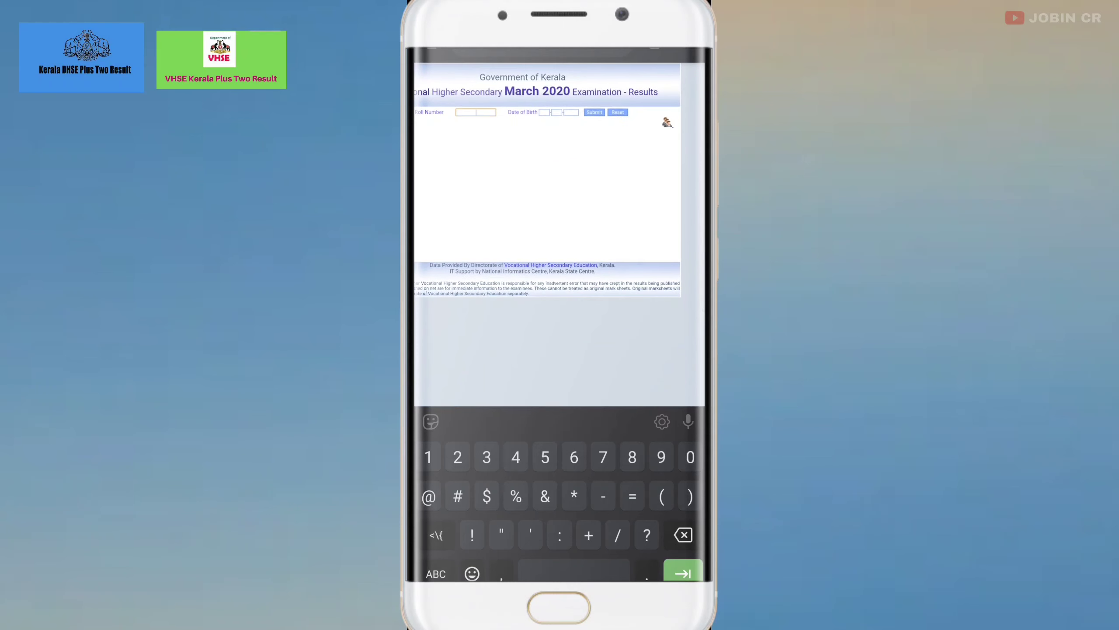